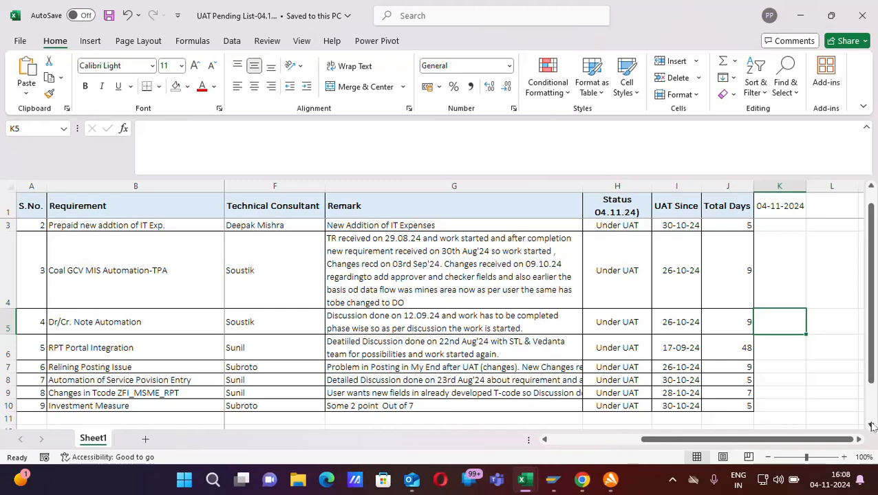
Step: Start a shortcut list in row 14 with 1 in F14, "To open help" in G14 and "F1" in H14
scroll(873, 426, "down", 2)
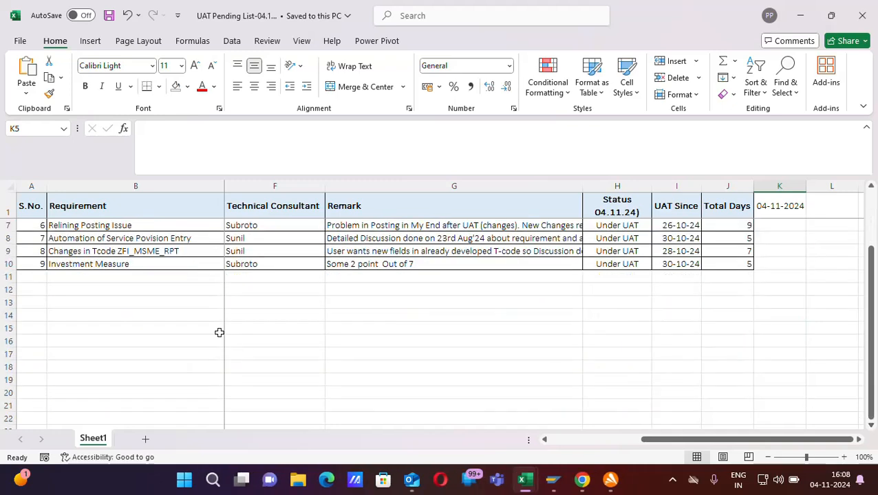
left_click(264, 317)
type("1")
key("Tab")
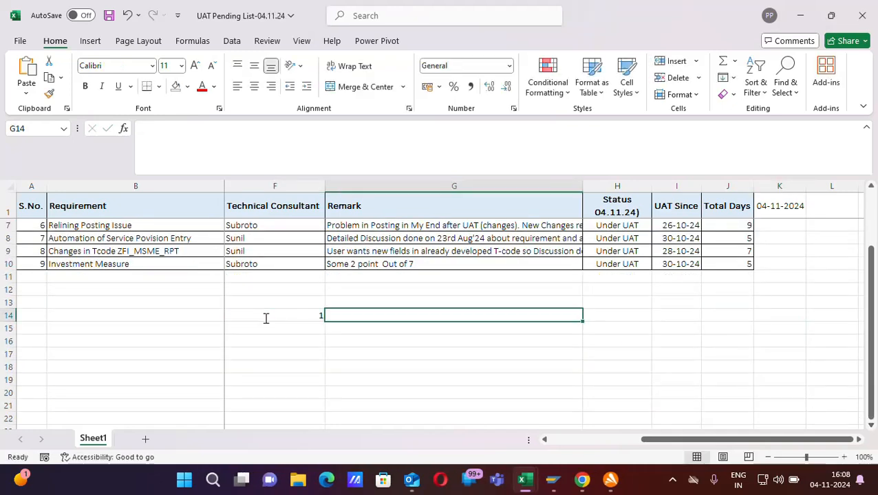
type("To")
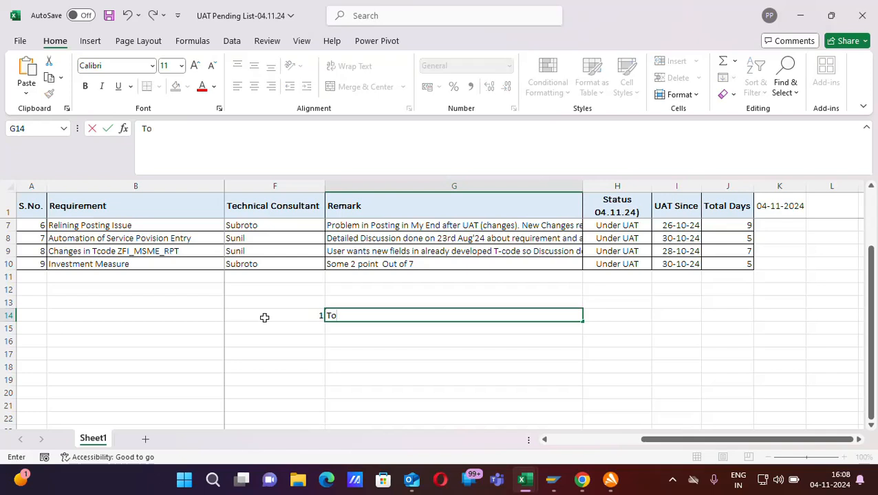
type(" open help")
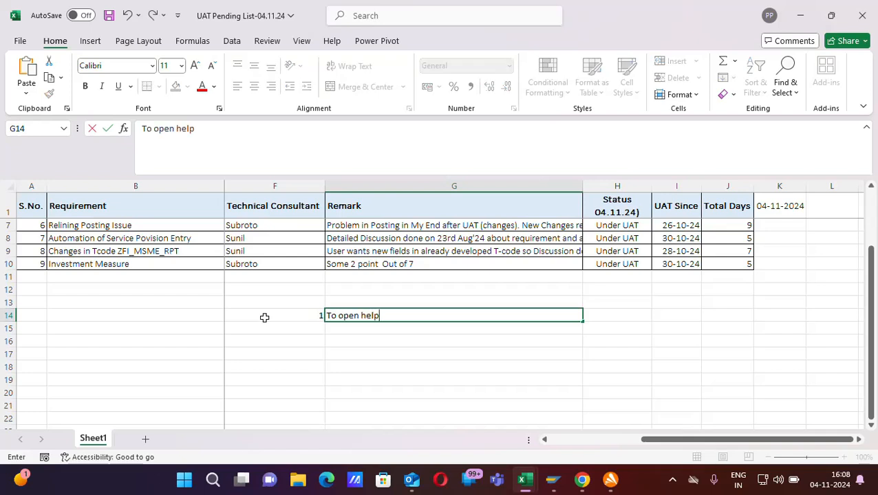
left_click(614, 311)
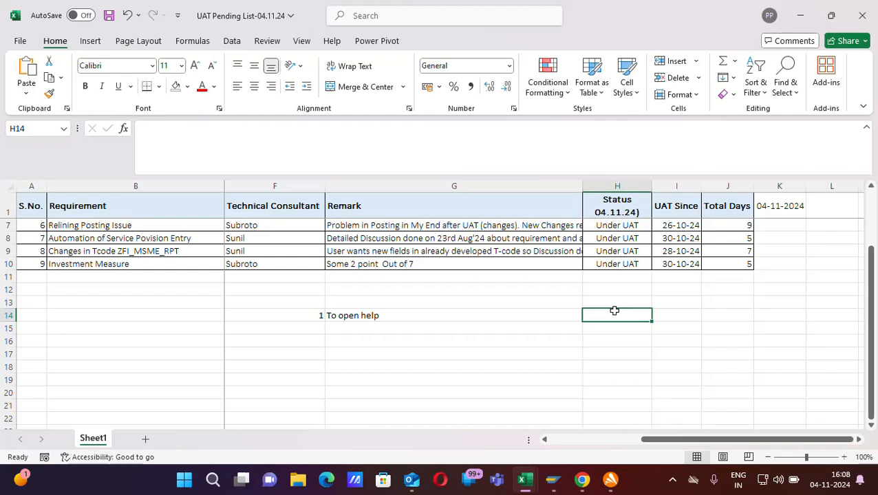
type("F1")
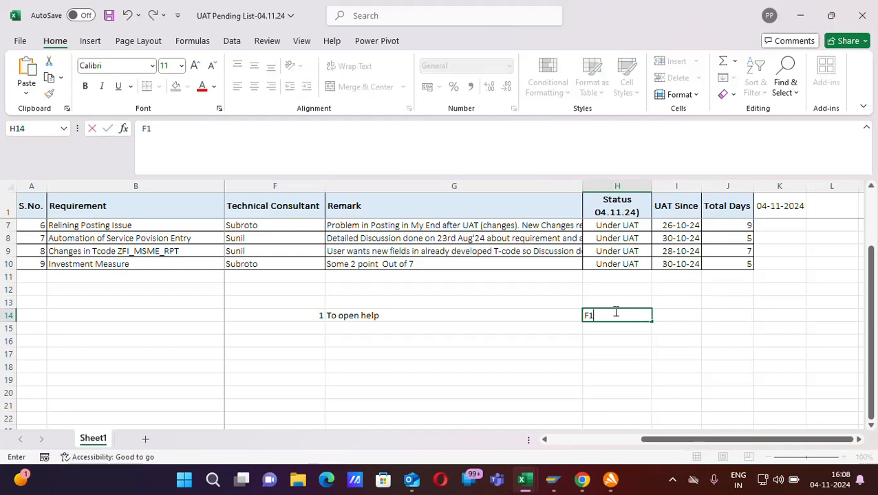
key("Return")
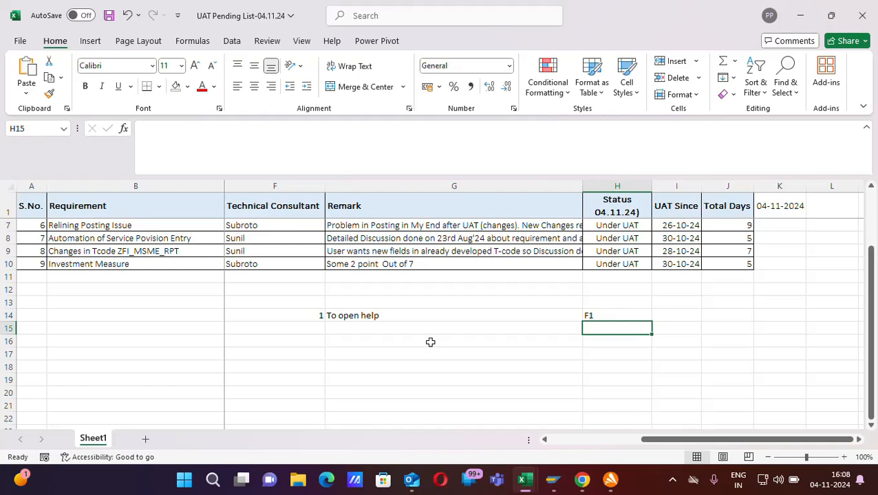
Step: Open the Help pane with cell F14 selected
left_click(316, 316)
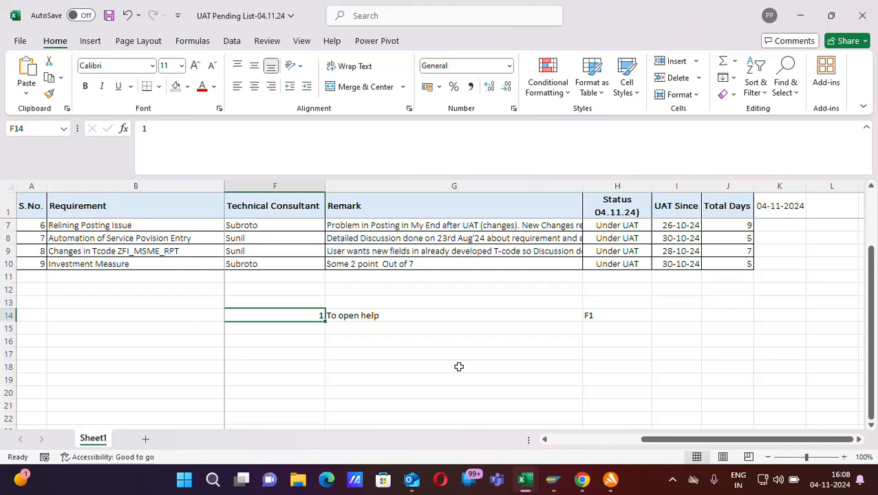
key("F1")
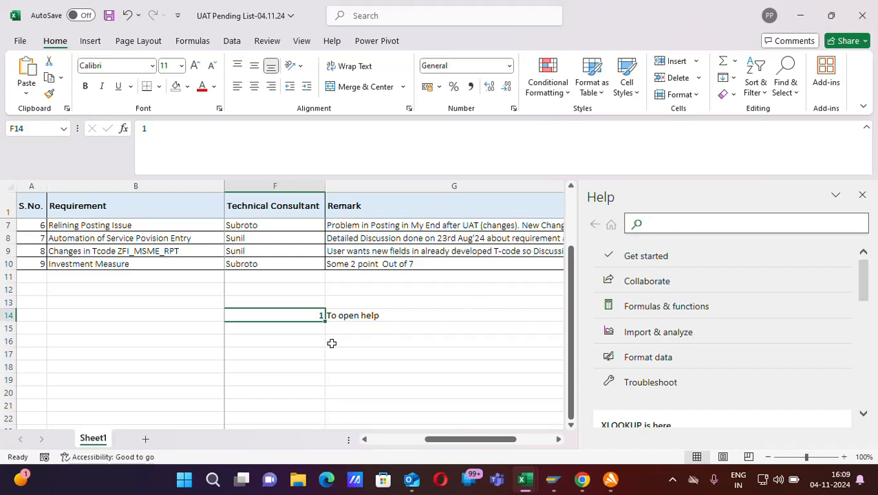
Step: Enter 2, "UNDO Last action" and "CTRL+Z" across F15:H15, and close the Help pane
left_click(314, 328)
type("2")
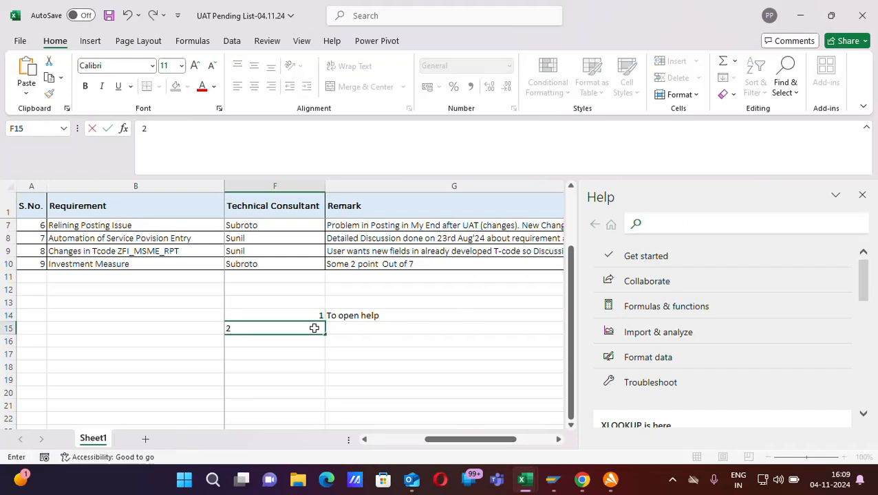
key("Tab")
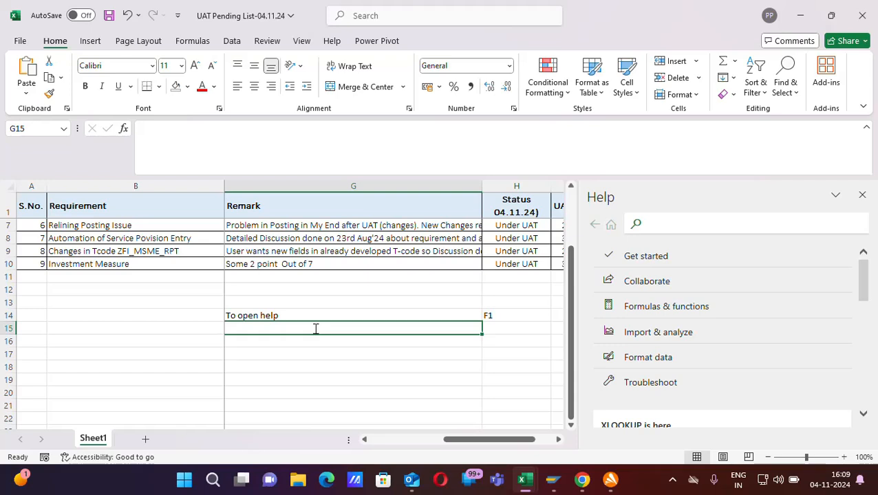
type("UNDO L")
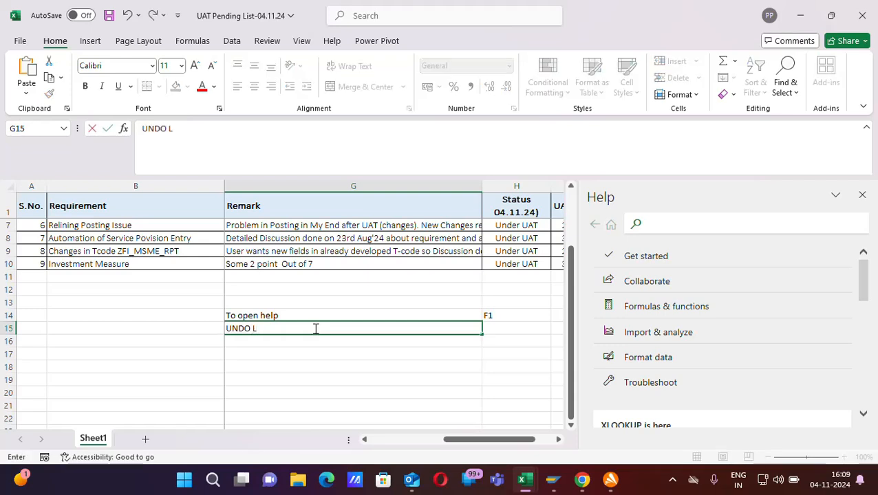
type("ast action")
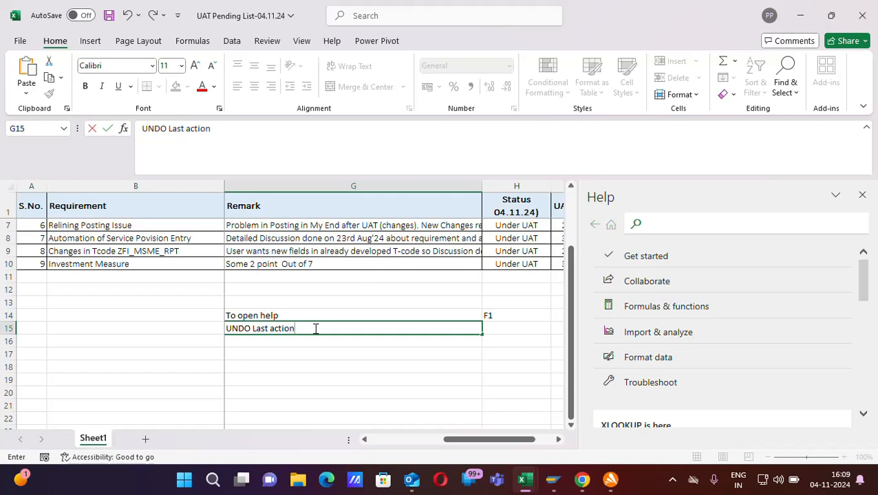
key("Tab")
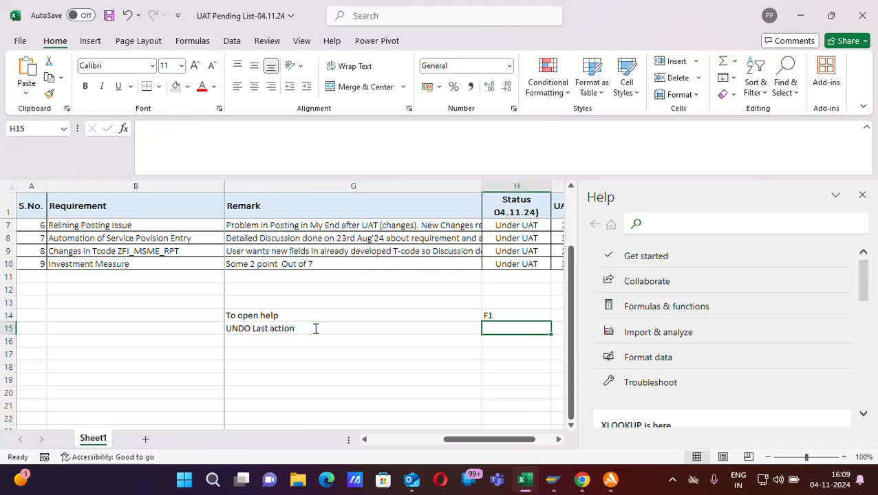
type("CTRL")
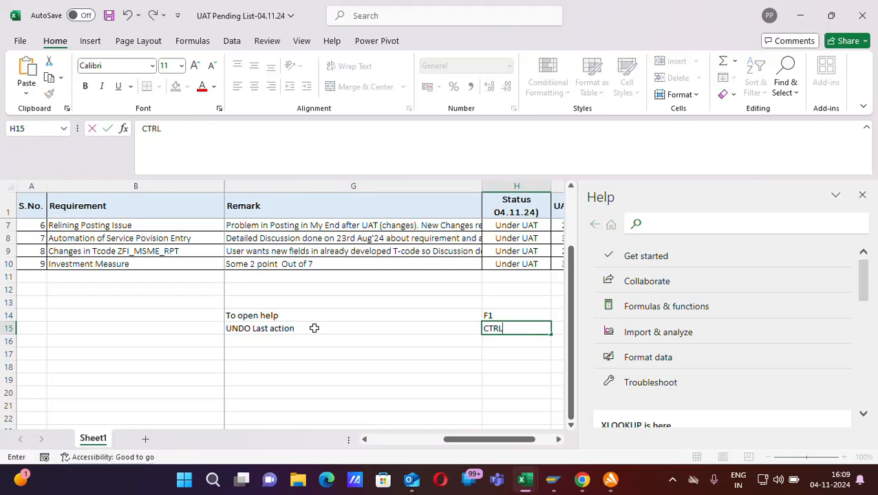
type("+Z")
left_click(862, 195)
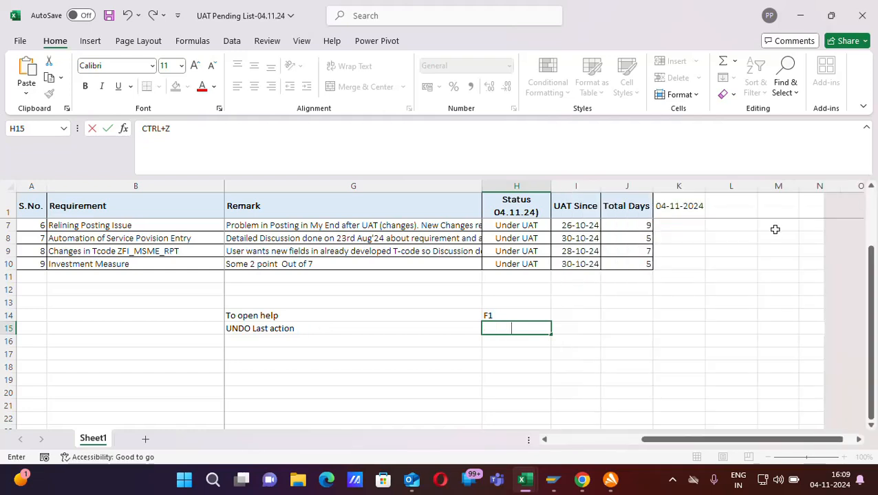
left_click(448, 390)
left_click(506, 329)
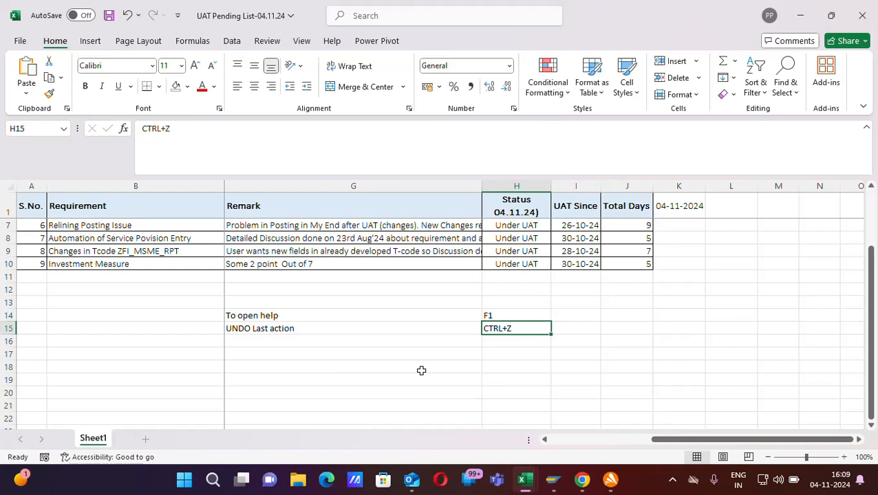
Step: Enter 12 in cell J15, clear the cell, and enter 12 again
left_click(618, 326)
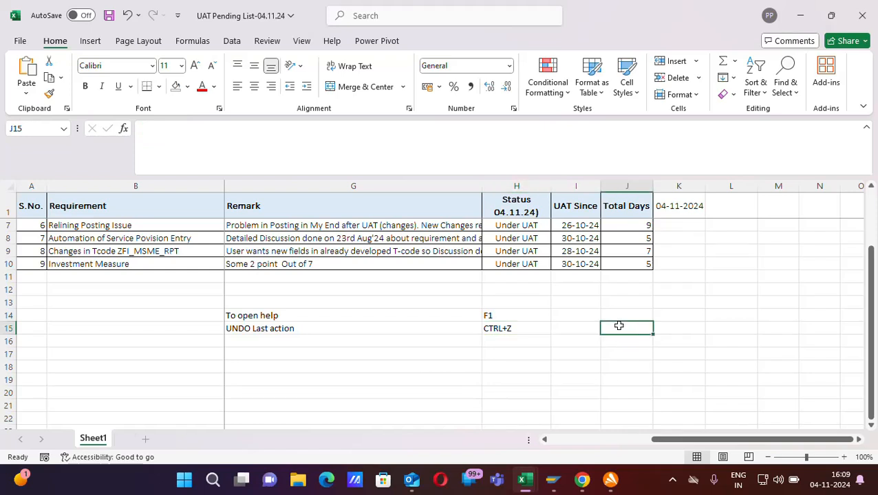
type("12")
key("Return")
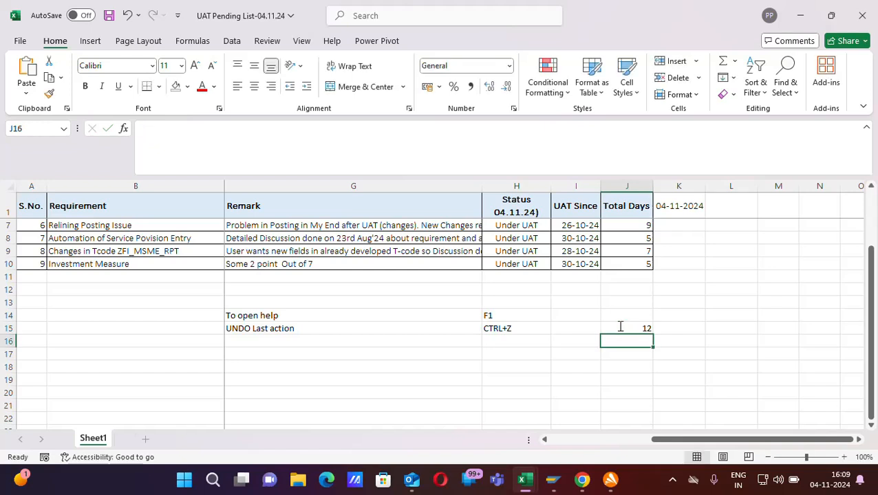
left_click(632, 328)
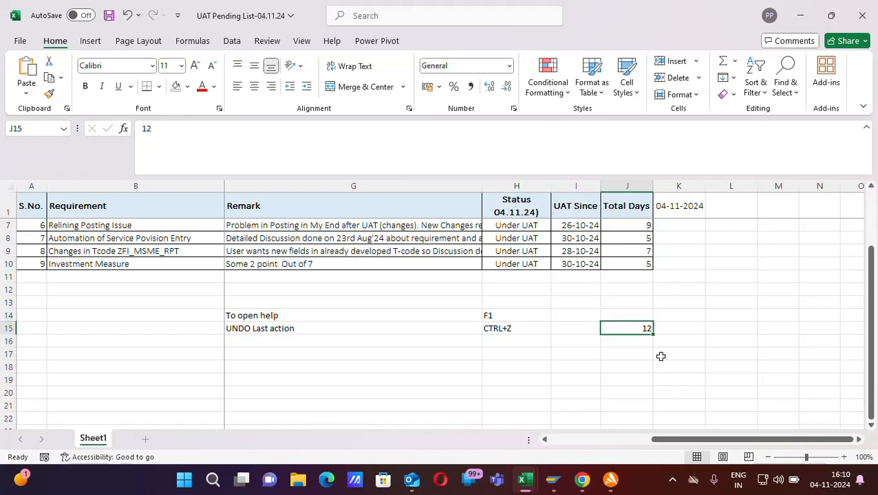
key("Delete")
type("12")
key("ctrl+Return")
left_click(201, 315)
type("1")
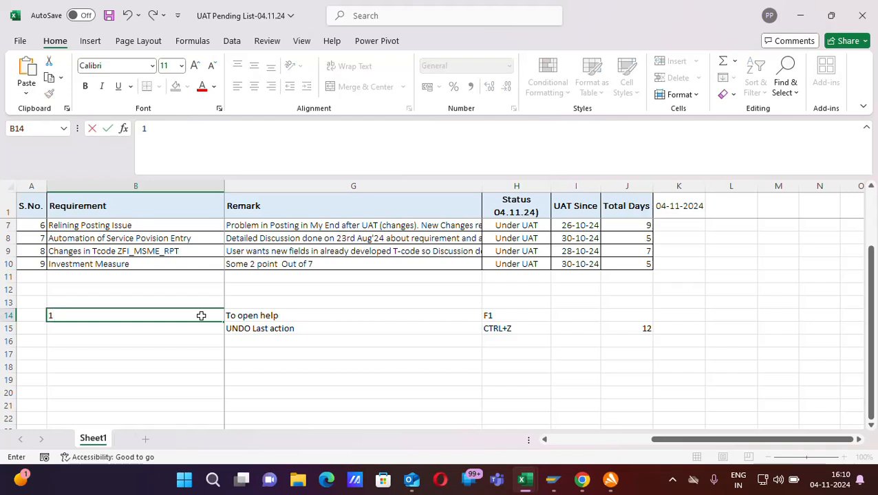
key("Return")
type("2")
key("Return")
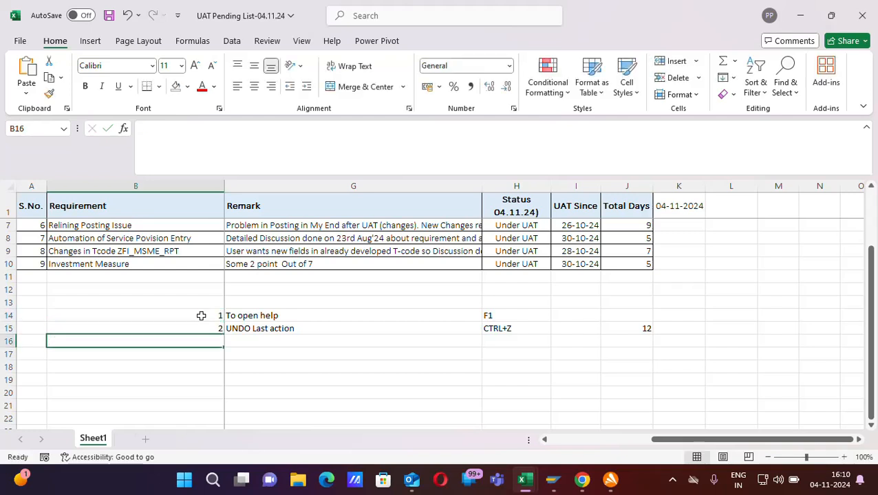
type("3")
key("Tab")
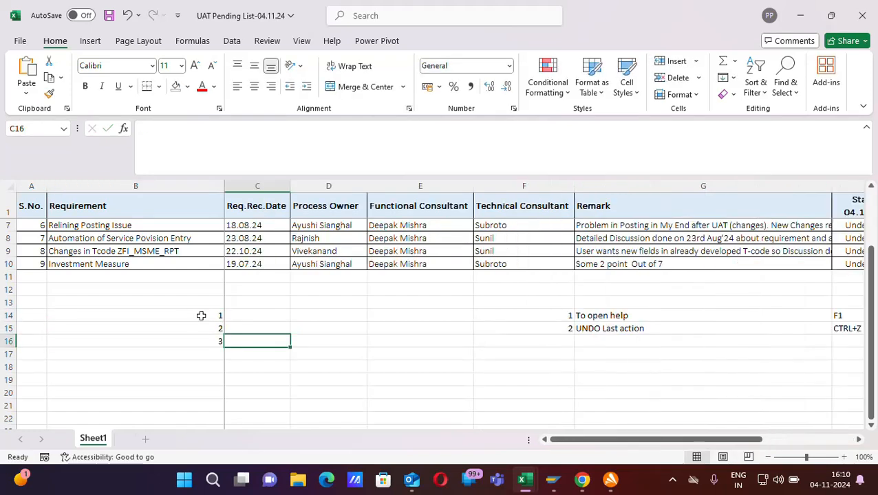
left_click(204, 315)
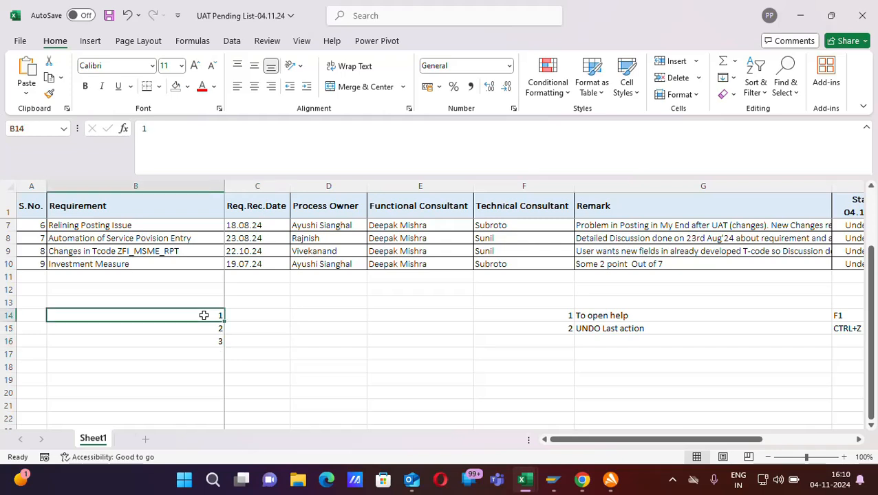
key("shift+Down")
key("shift+Down")
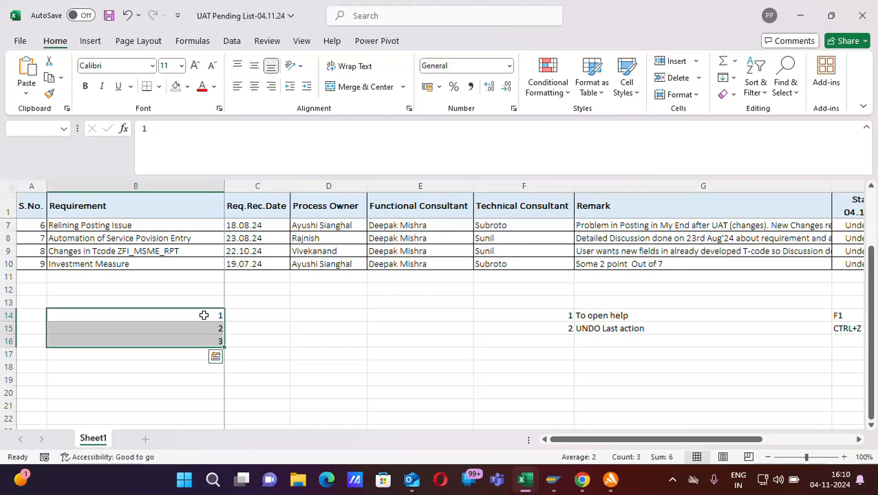
key("Delete")
Step: Add the third shortcut entry across F16:H16 with 3, "REDOLAST ACTION" and "CTRL+Y"
key("Right")
key("Right")
key("Right")
key("Right")
key("Right")
key("Right")
key("Right")
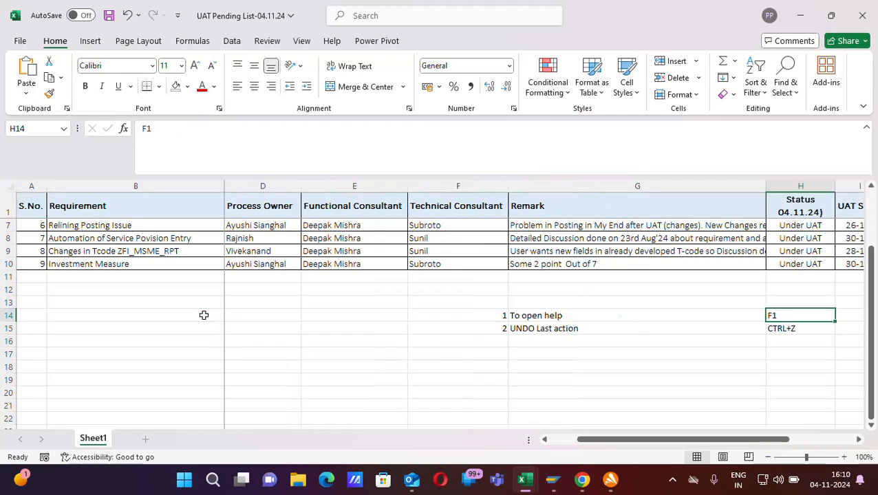
key("Left")
key("Left")
key("Left")
key("Down")
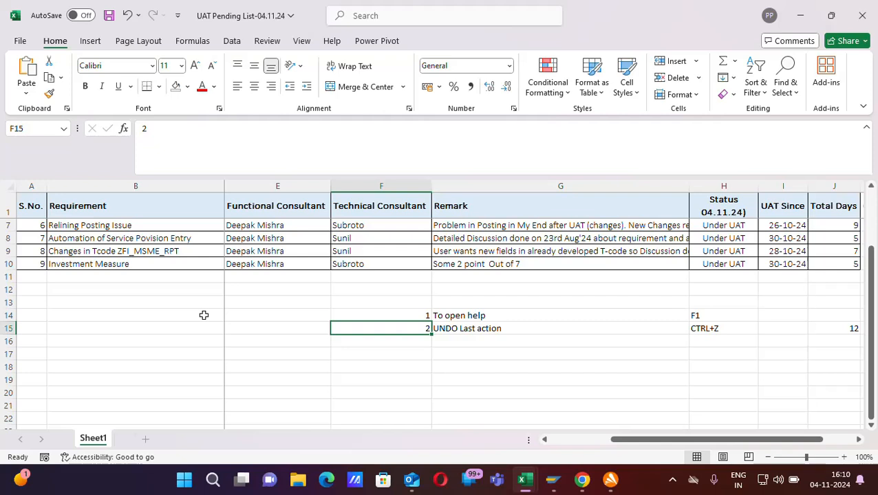
key("Down")
type("3")
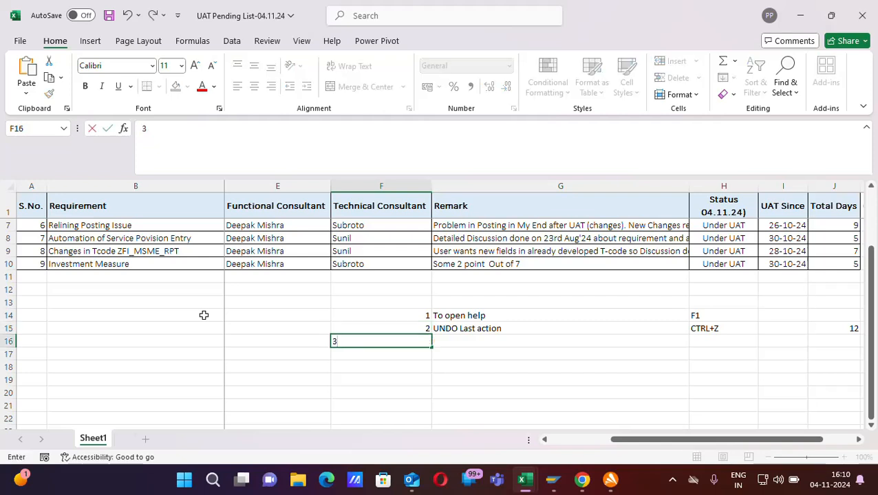
key("Tab")
type("REDOLAS")
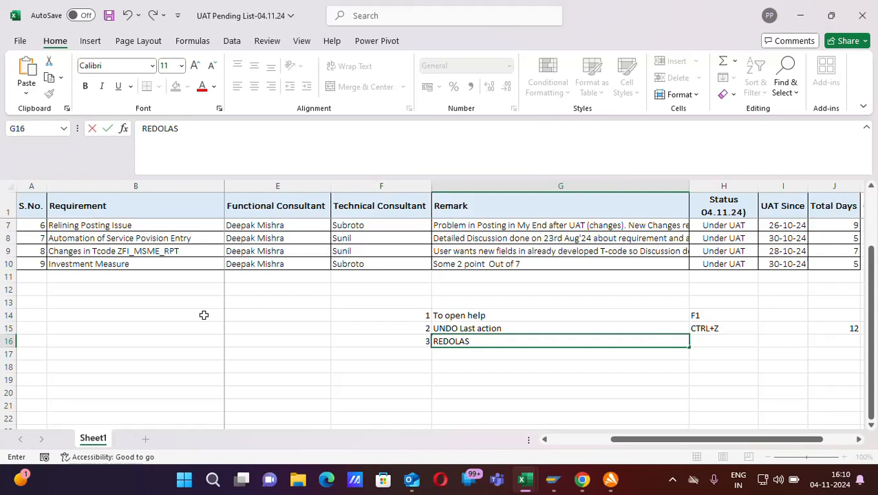
type("T ACTION")
key("Tab")
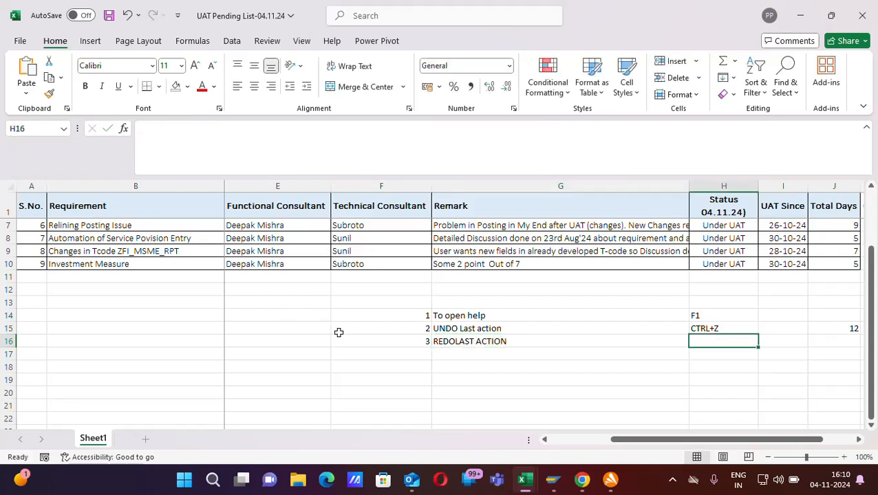
type("CTRL")
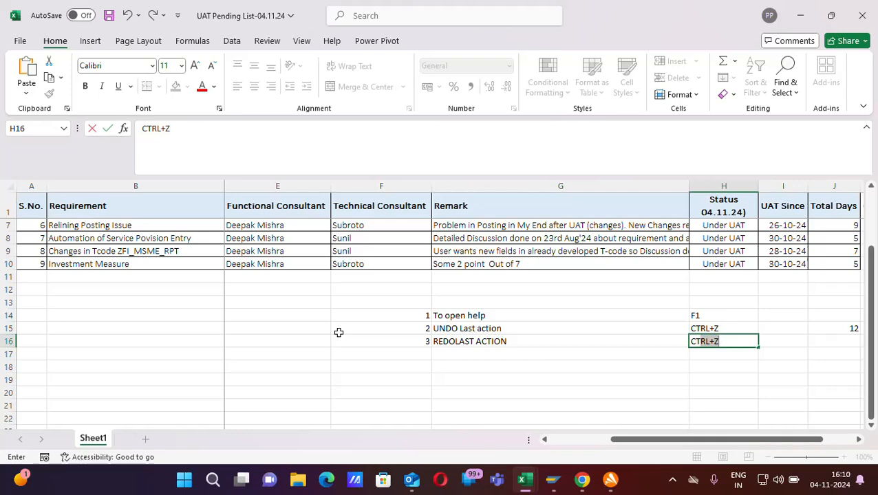
type("+Y")
left_click(858, 441)
left_click(858, 441)
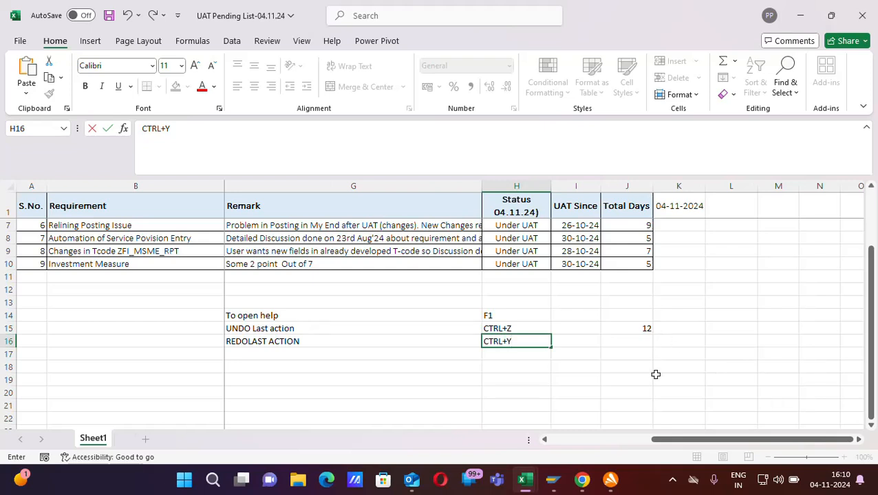
left_click(650, 370)
Step: Set the test value in cell J15 to 14
left_click(643, 329)
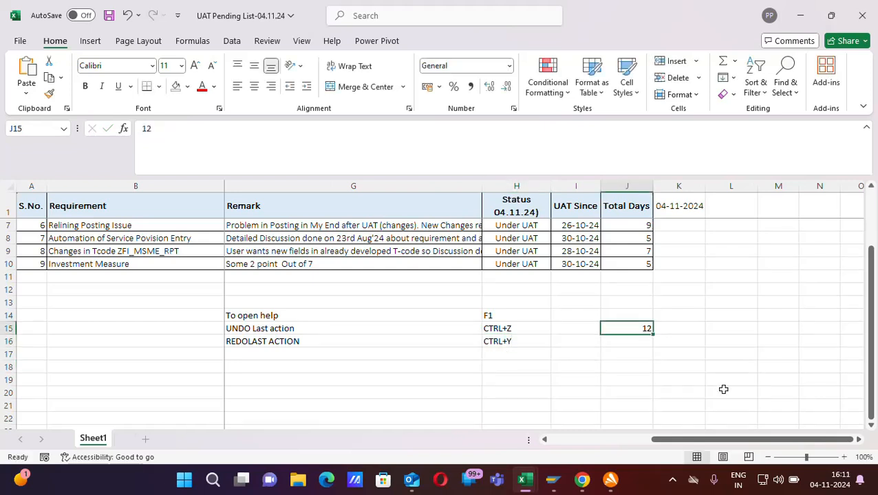
type("14")
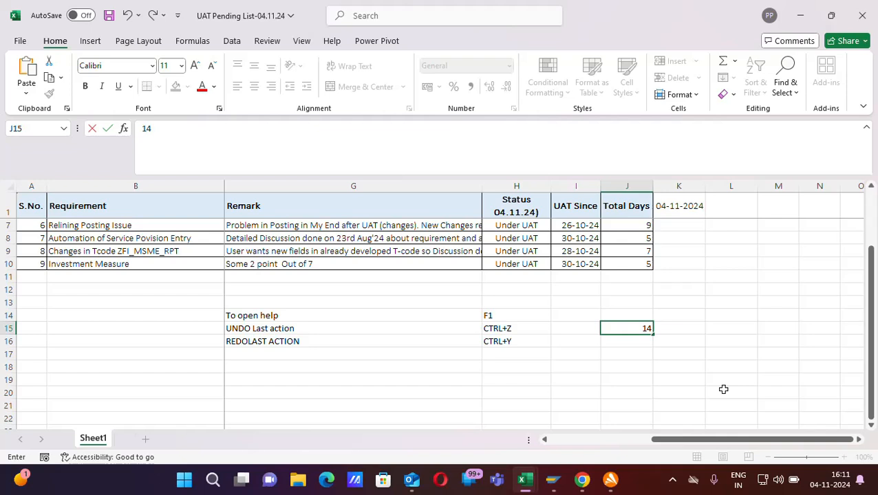
left_click(688, 370)
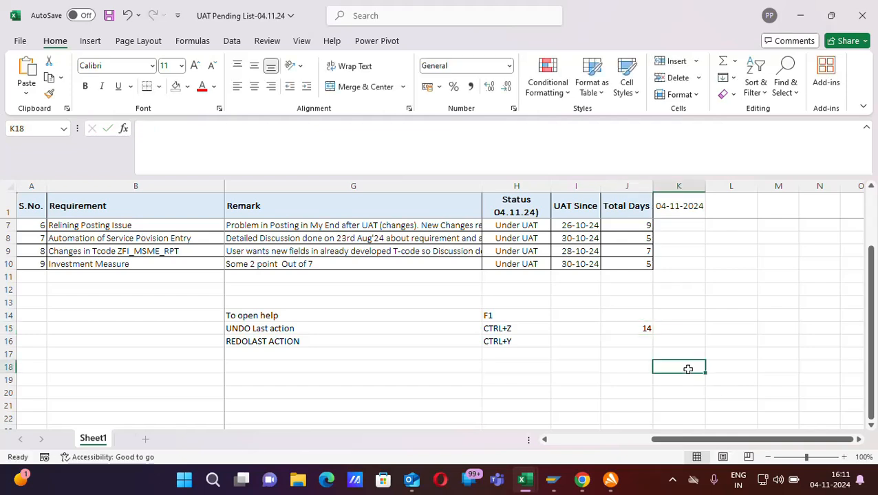
Step: Clear the test value in cell J15 and undo that deletion
left_click(634, 327)
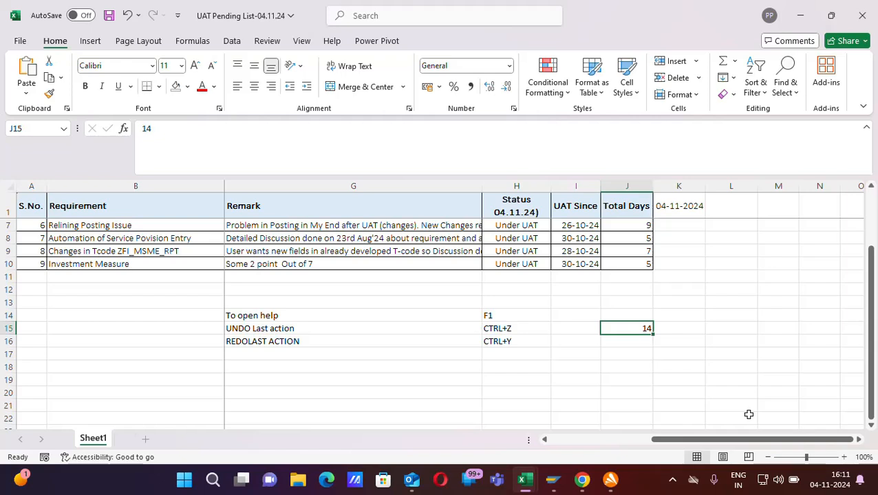
key("Delete")
key("ctrl+z")
Step: Go over the UNDO and REDO entries in rows 15 and 16 and redo the deletion in cell J15
left_click(273, 348)
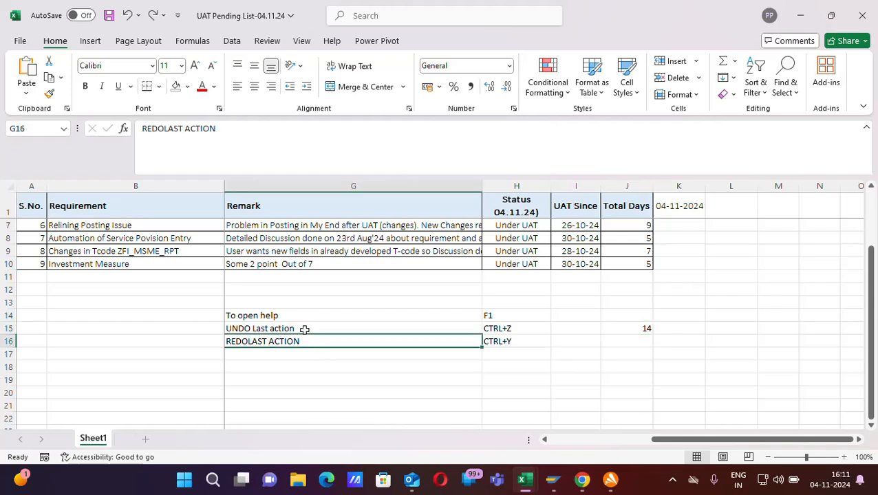
left_click(304, 330)
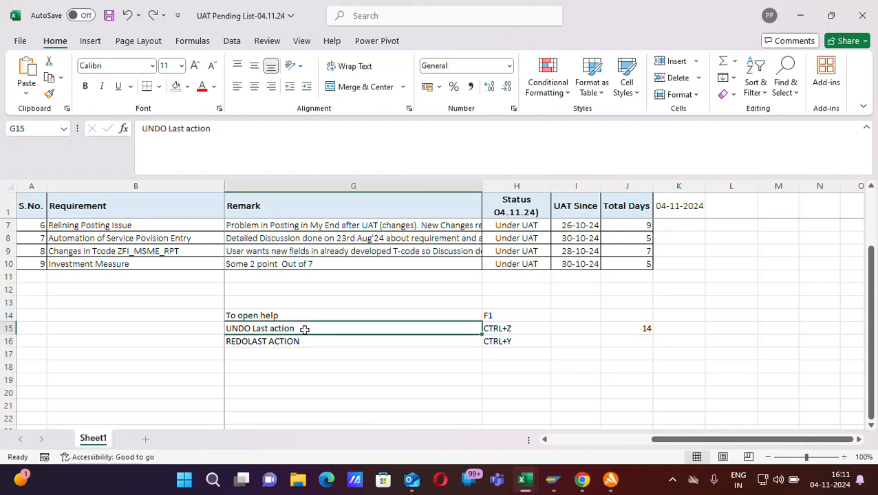
left_click(641, 328)
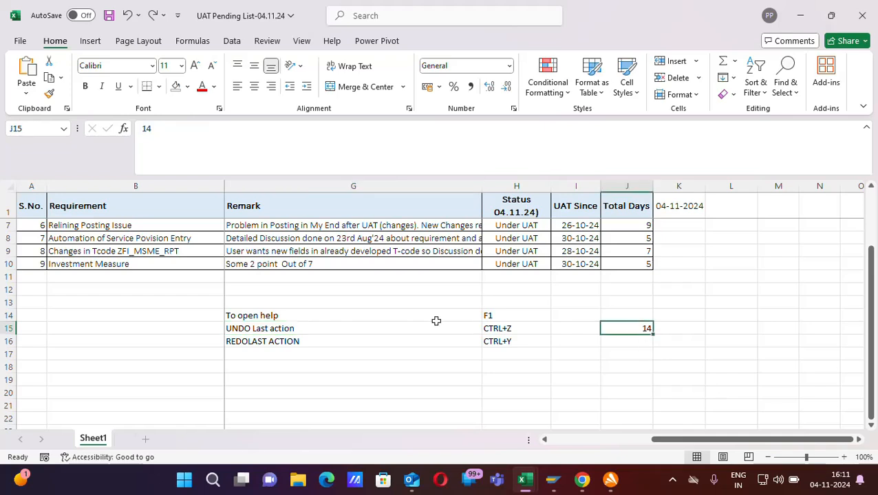
left_click(478, 344)
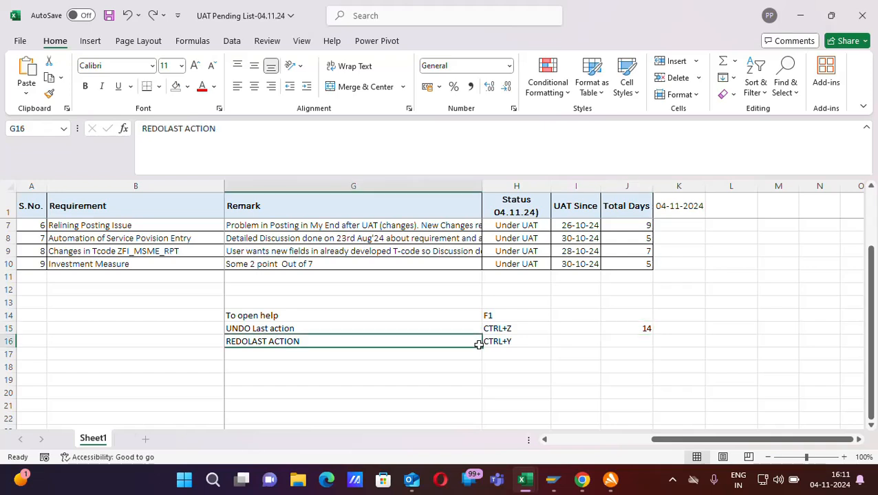
left_click(492, 344)
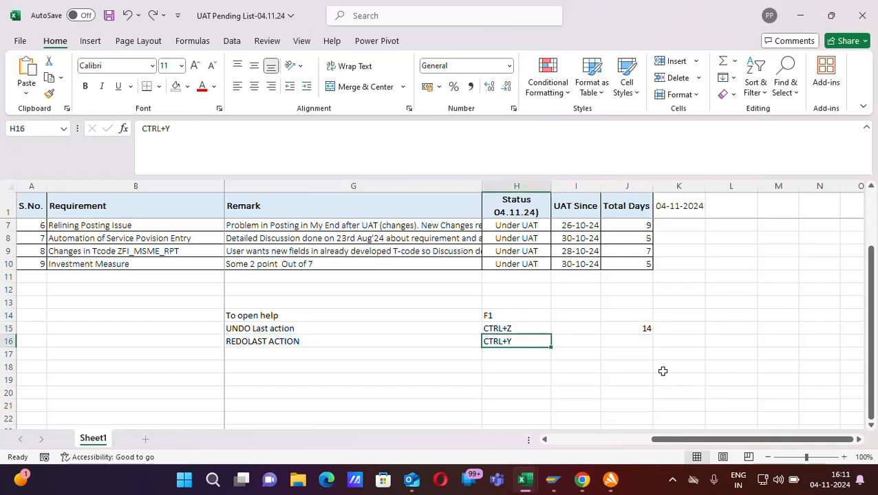
key("ctrl+z")
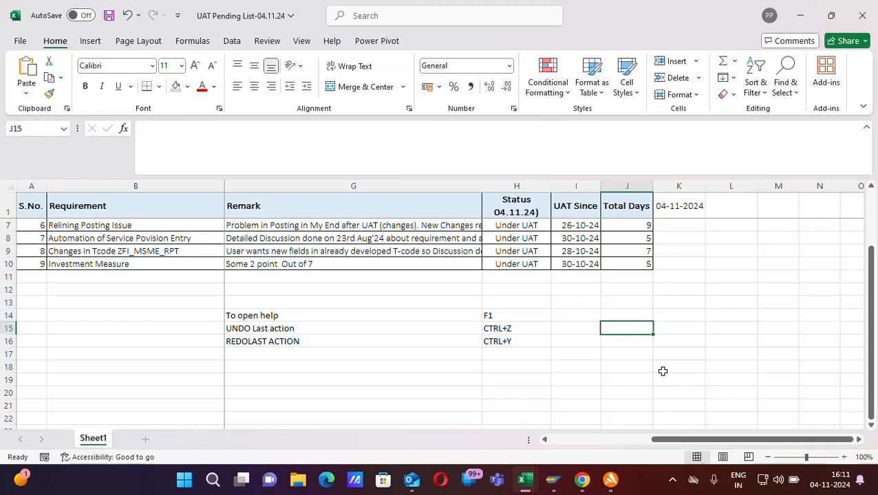
Step: Start the fourth shortcut entry with 4 in F17 and "TO COPY SELECTION AREAA" in G17
left_click(545, 439)
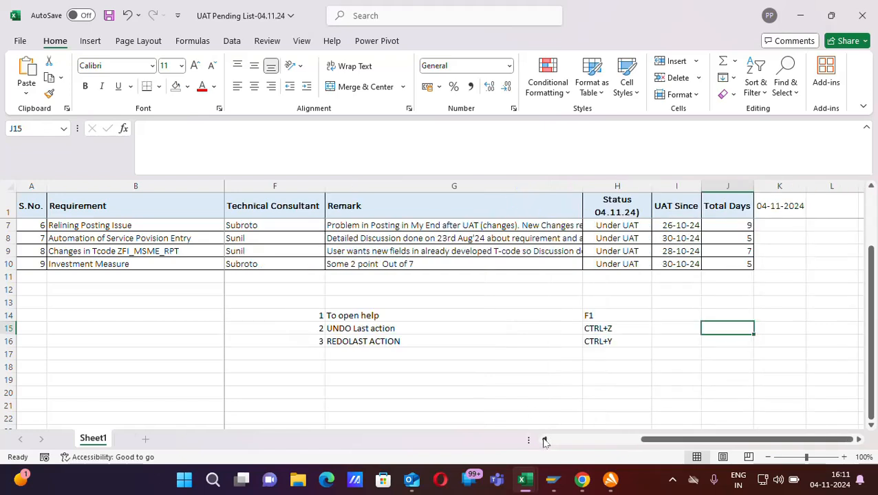
left_click(315, 355)
type("4")
key("Tab")
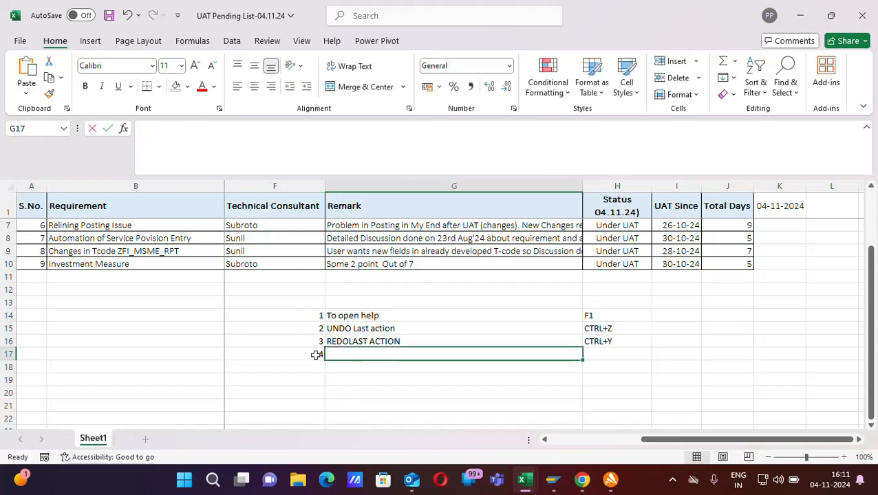
type("c")
key("BackSpace")
type("TO C")
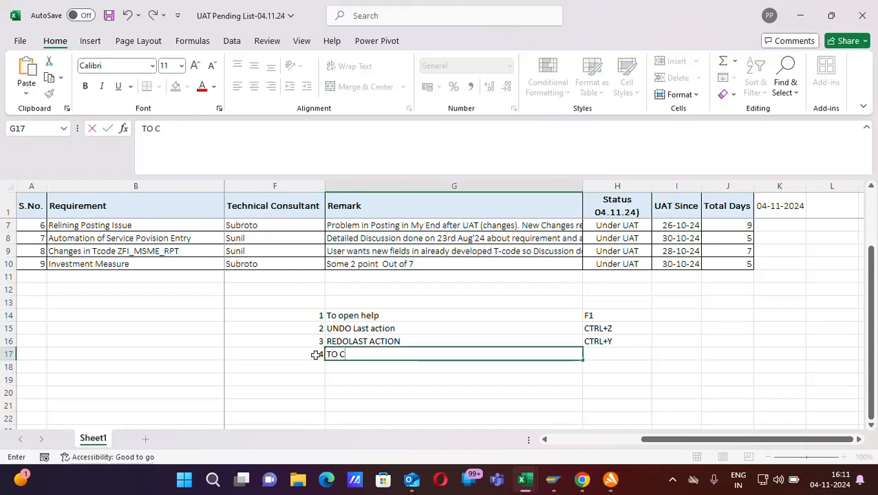
type("OPY SELE")
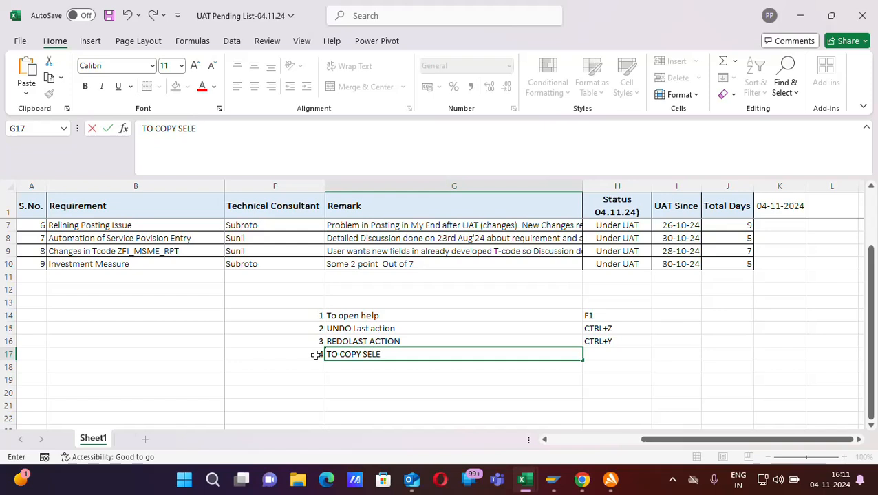
type("CTION AREAA")
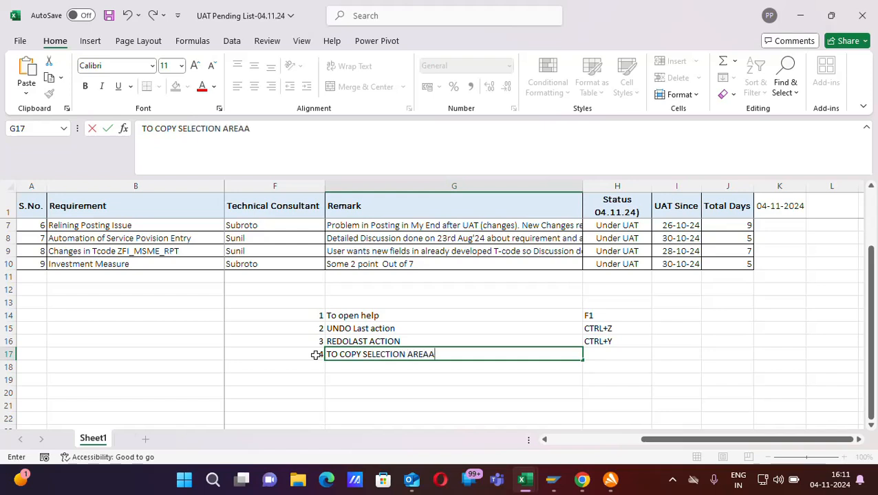
key("Tab")
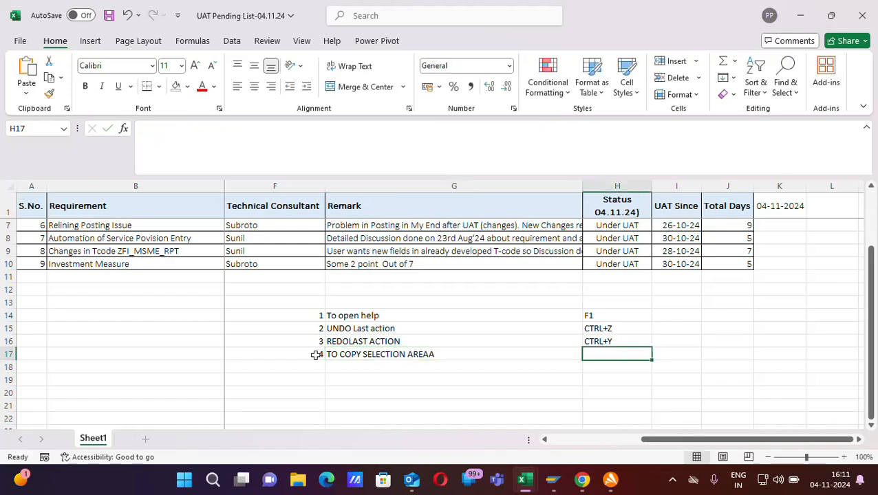
Step: Correct the description in G17 to "TO COPY SELECTION AREA" and enter "CTRL+C" in H17
left_click(468, 359)
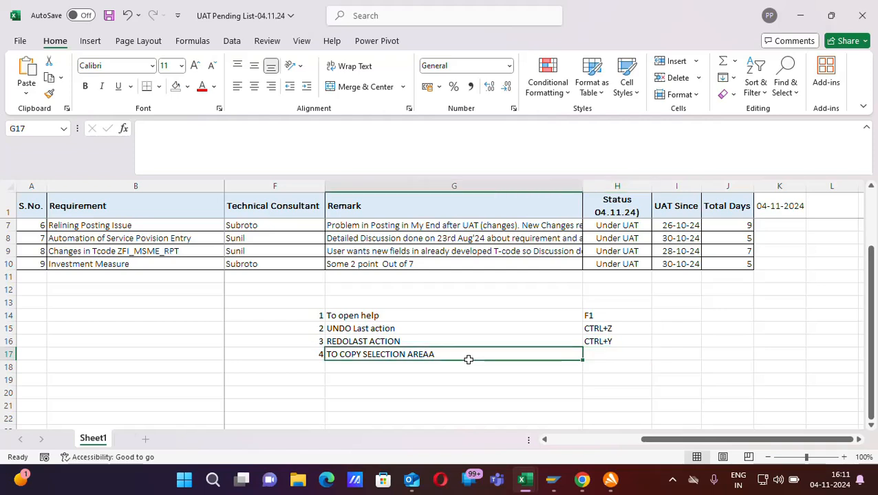
double_click(456, 354)
key("BackSpace")
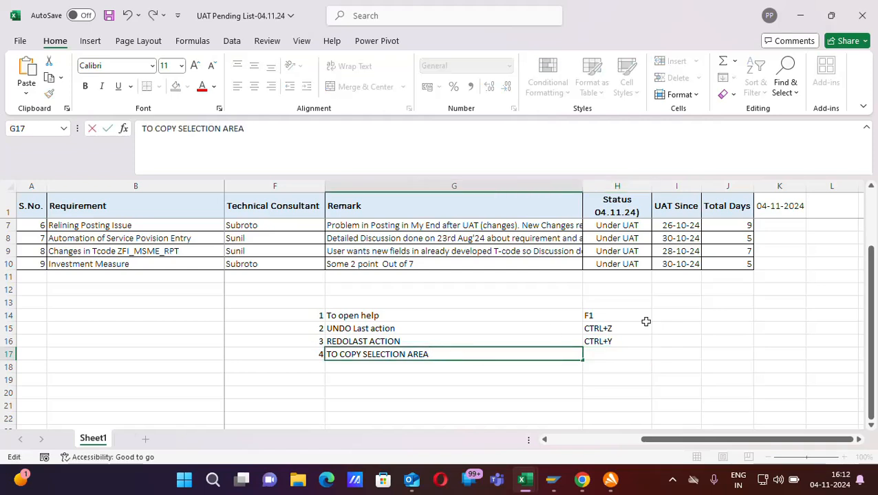
left_click(605, 358)
type("CT")
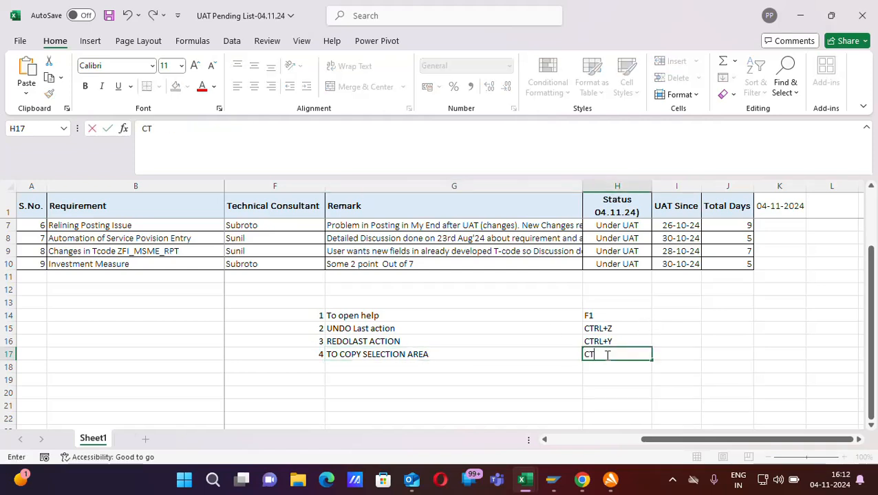
type("RL+C")
left_click(625, 380)
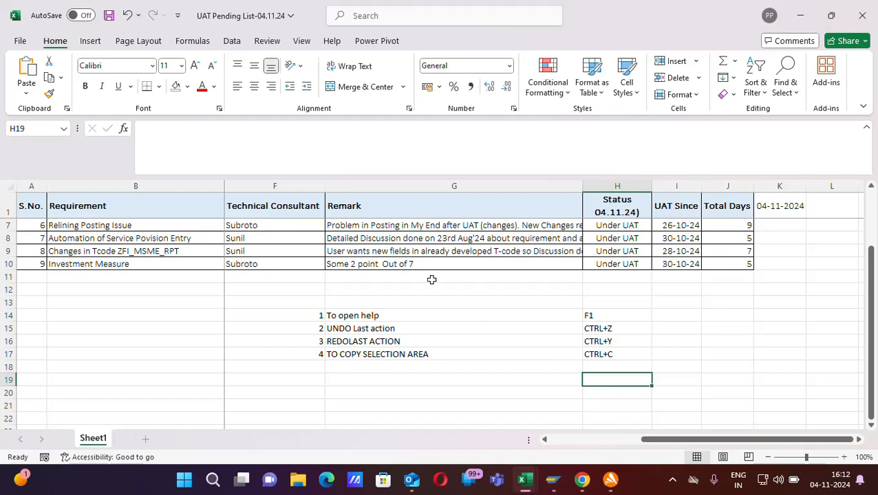
Step: Copy the two remarks in G9:G10 to the clipboard
left_click(360, 251)
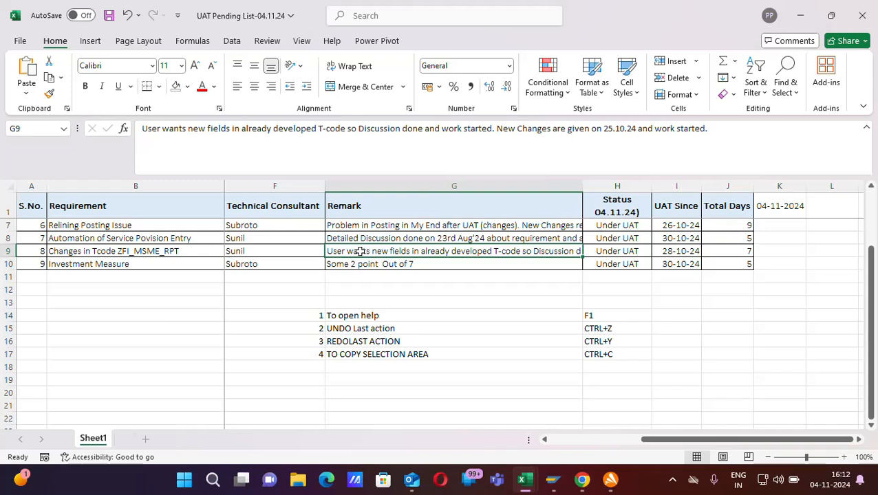
left_click_drag(360, 252, 362, 266)
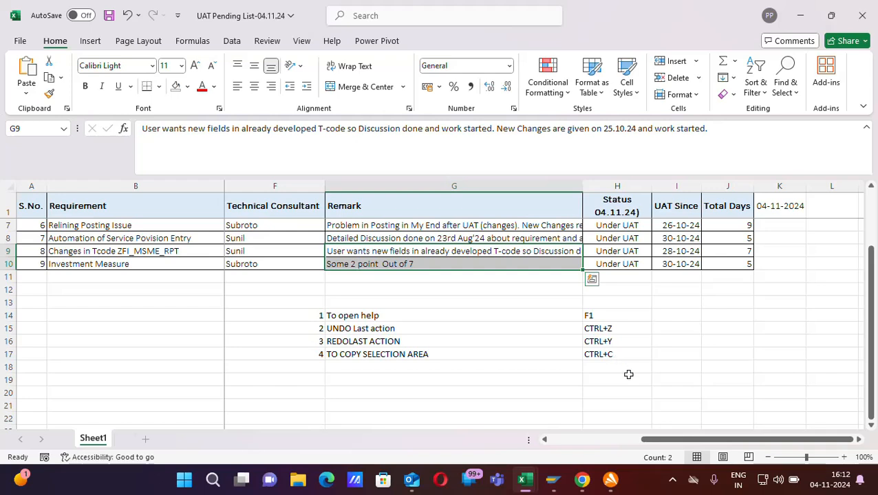
key("ctrl+c")
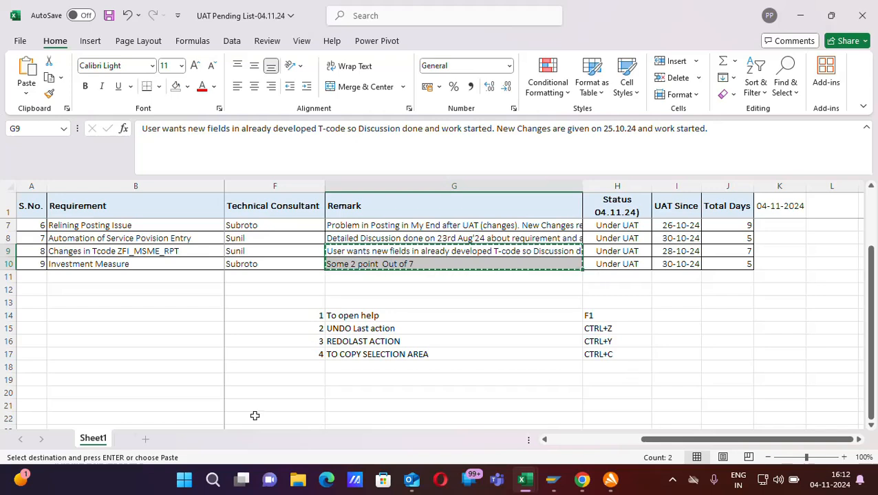
Step: Add the fifth shortcut entry across F18:H18 with 5, "REPEAT LAST ACTION" and "F4"
left_click(318, 365)
type("5")
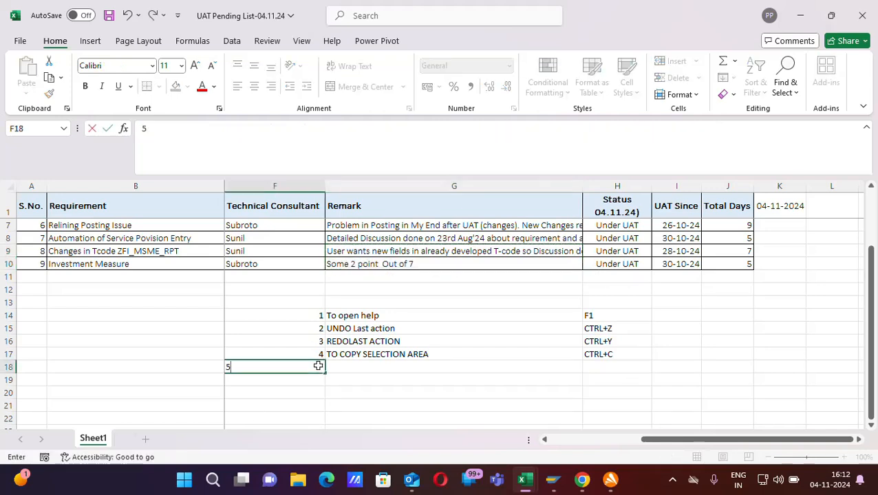
key("Tab")
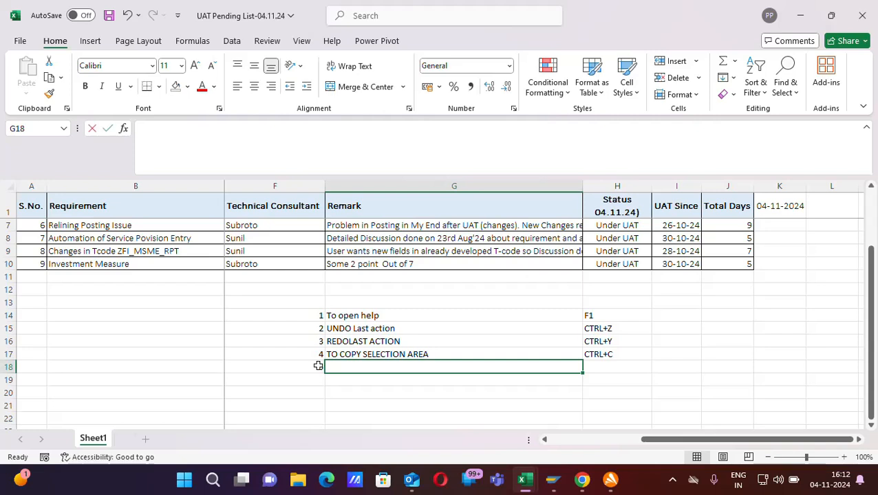
type("REPEAT")
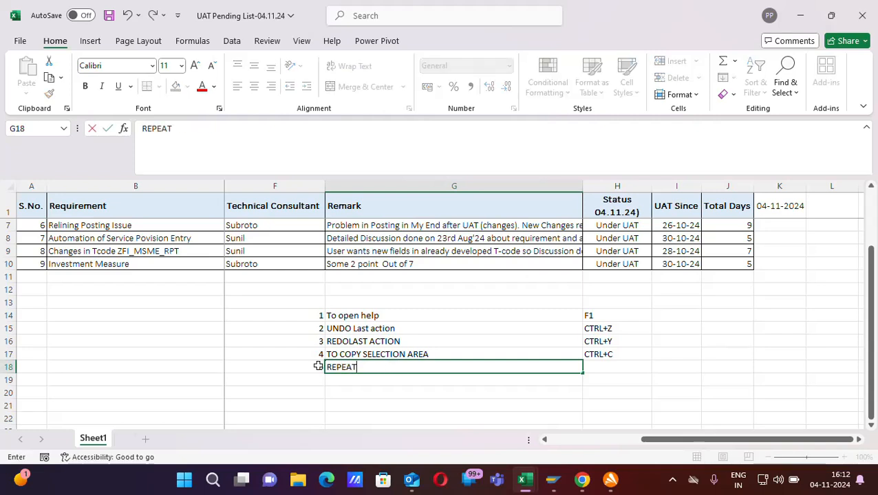
type(" LAST ACTION")
key("Tab")
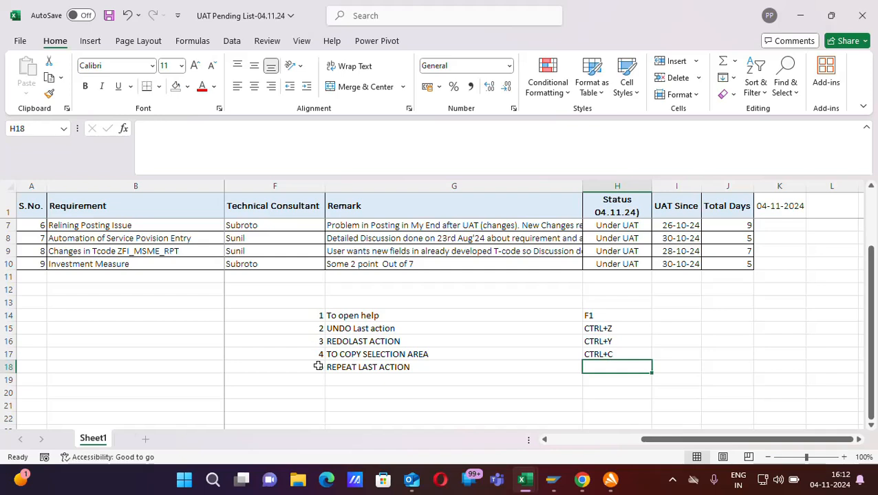
type("F4")
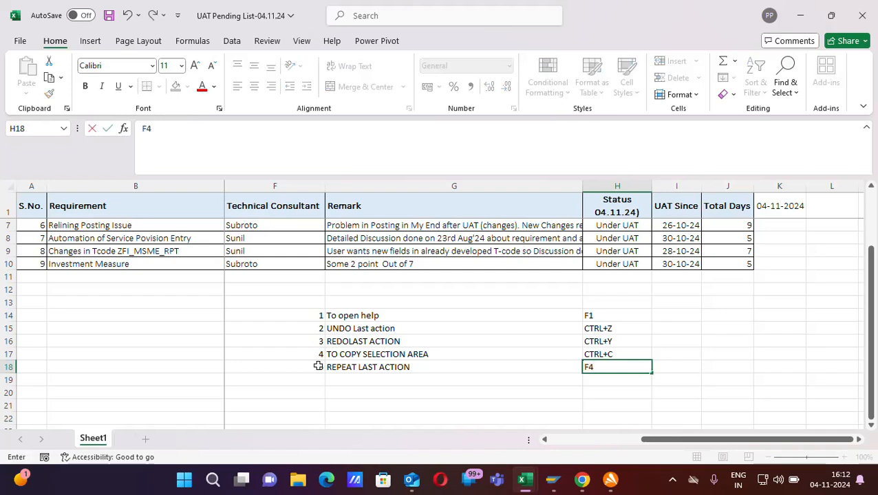
key("Return")
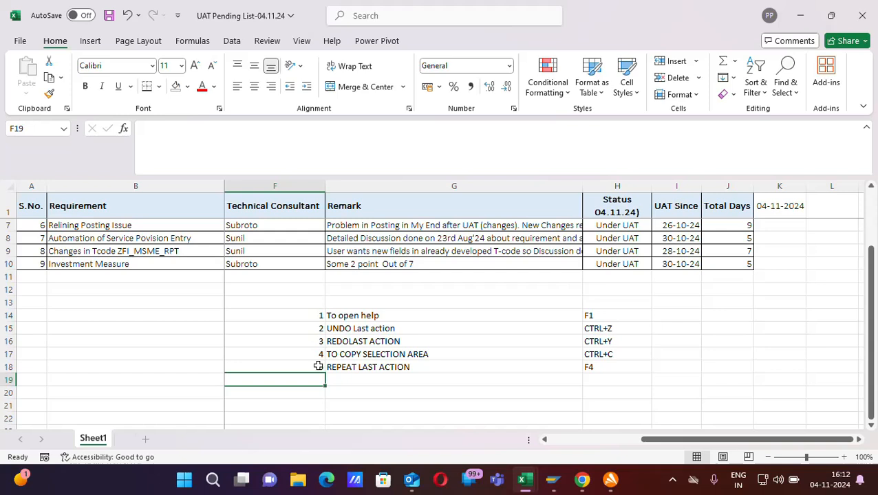
Step: Enter the test value 9 in cell J17
left_click(604, 368)
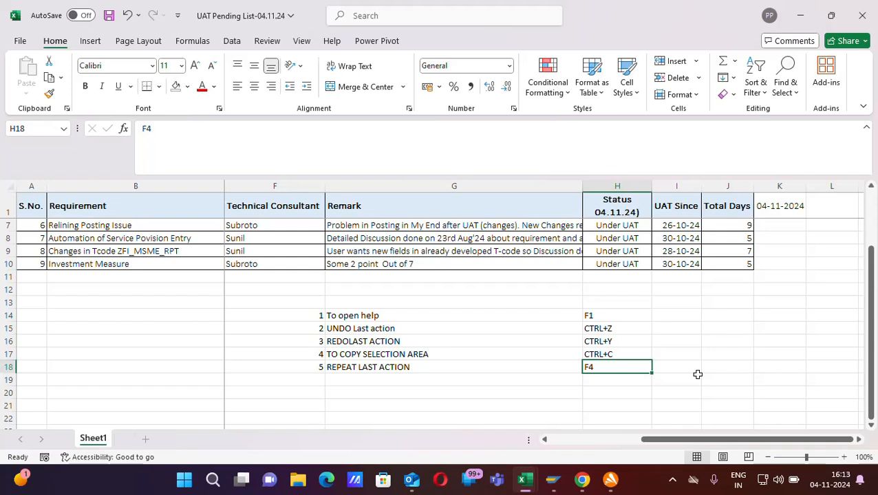
left_click(719, 354)
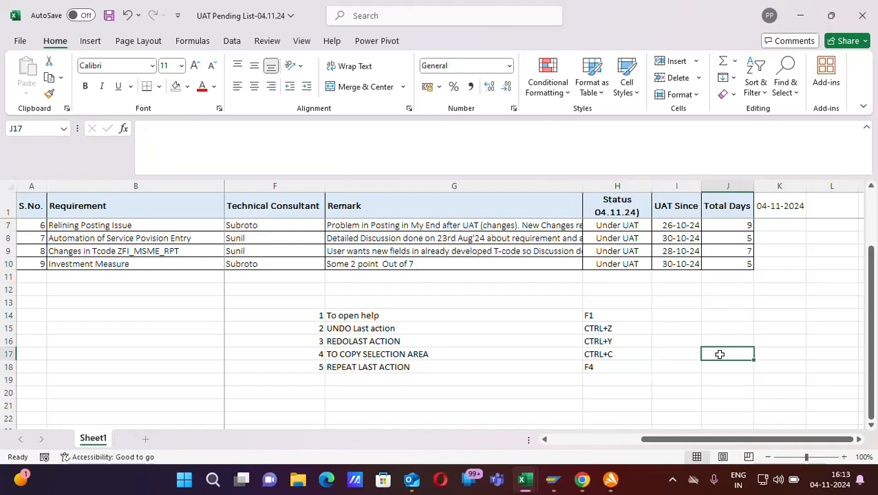
type("9")
left_click(683, 389)
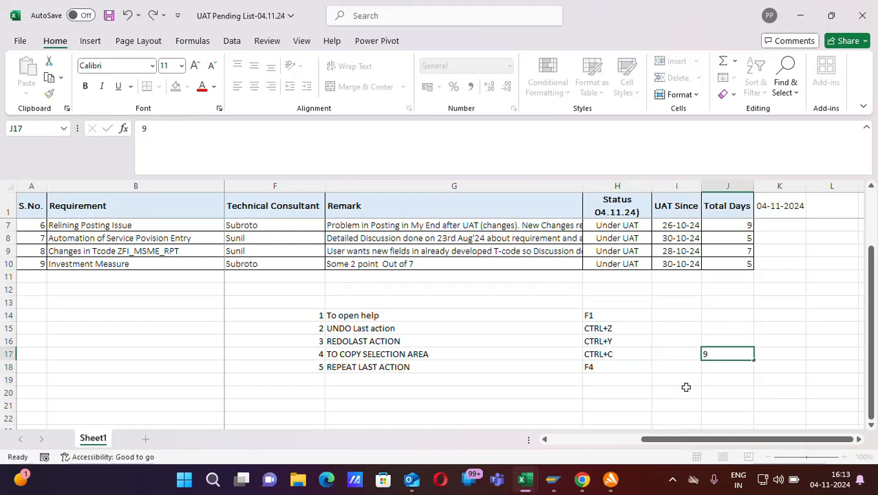
Step: Clear cell J17, try repeating the deletion on cell F14, and select F18
left_click(737, 354)
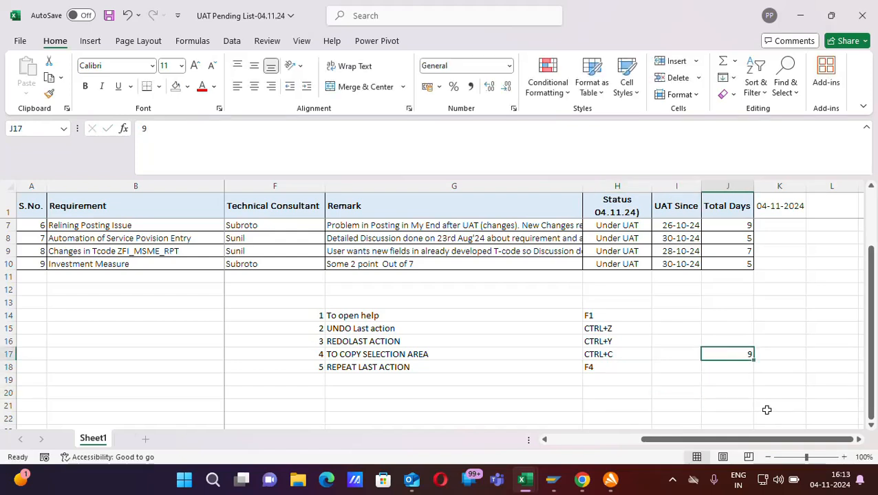
key("Delete")
left_click(321, 315)
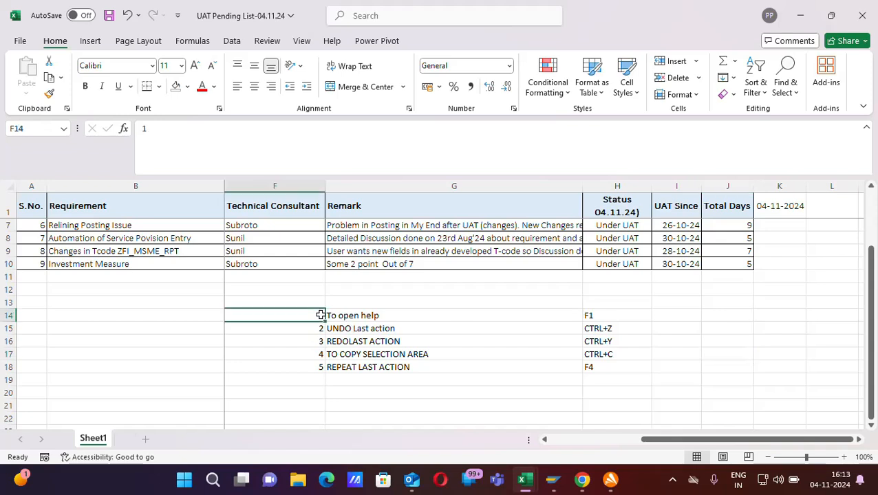
left_click(315, 367)
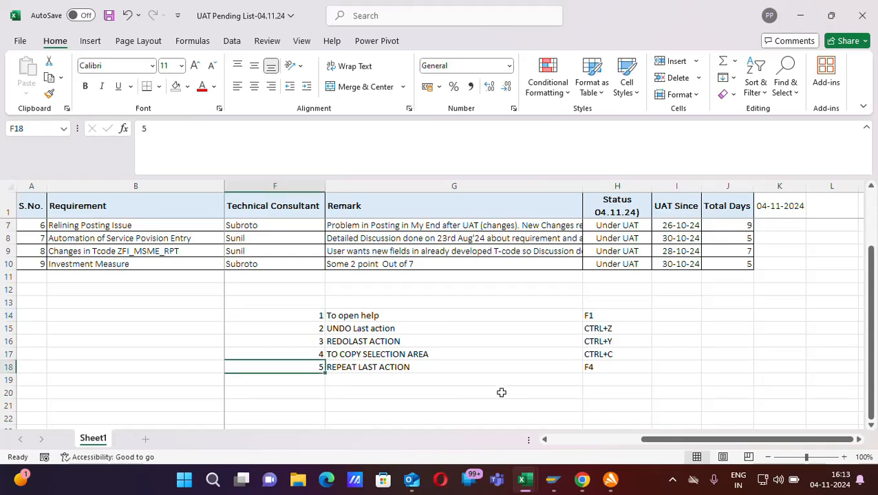